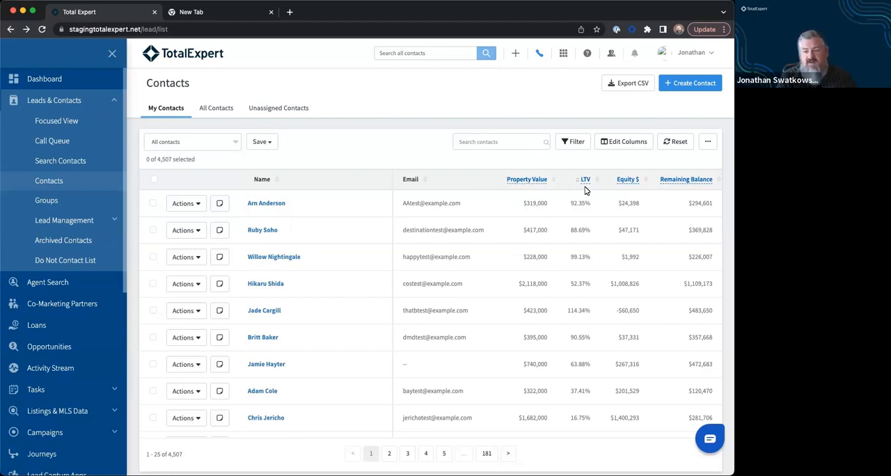
Step: Review which Equity columns under Customer Intelligence are available for the contacts table, leaving the column selection as it is
mouse_move(668, 182)
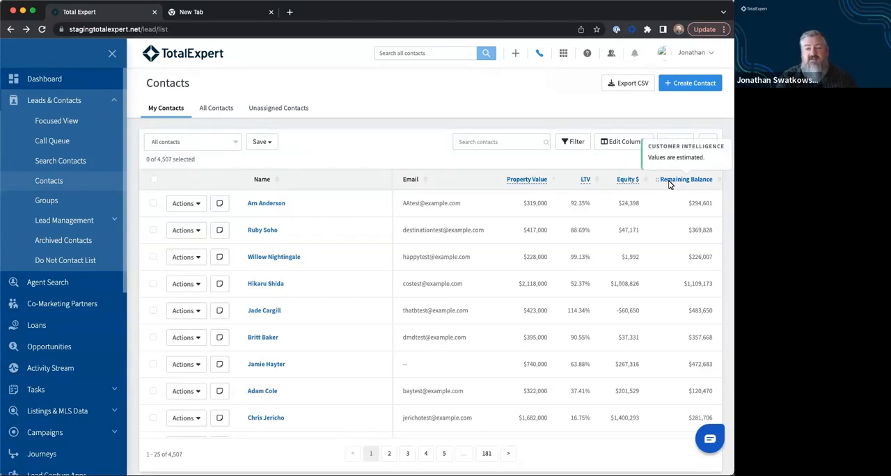
click(625, 143)
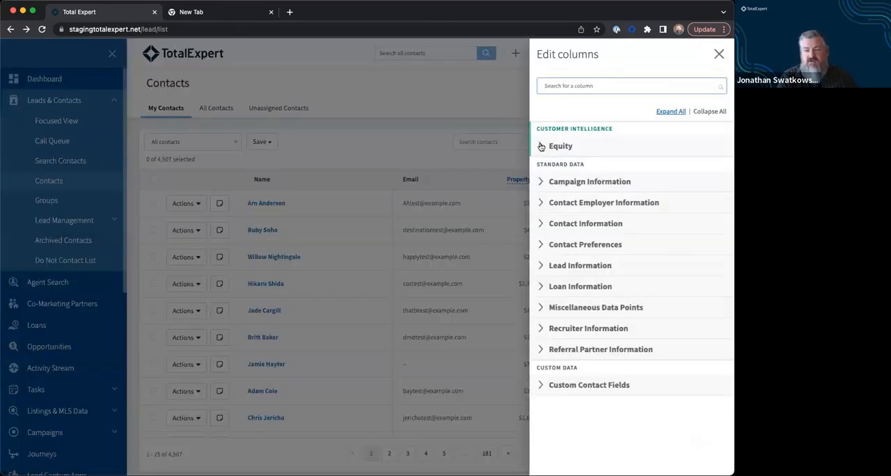
click(541, 147)
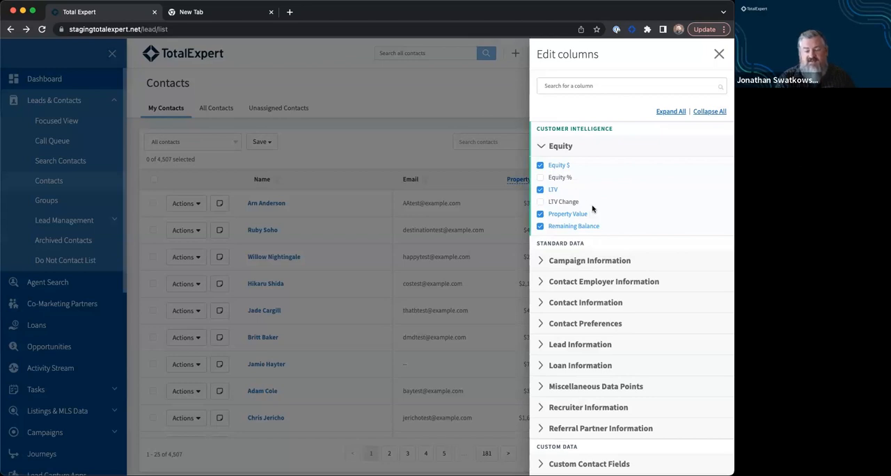
click(722, 54)
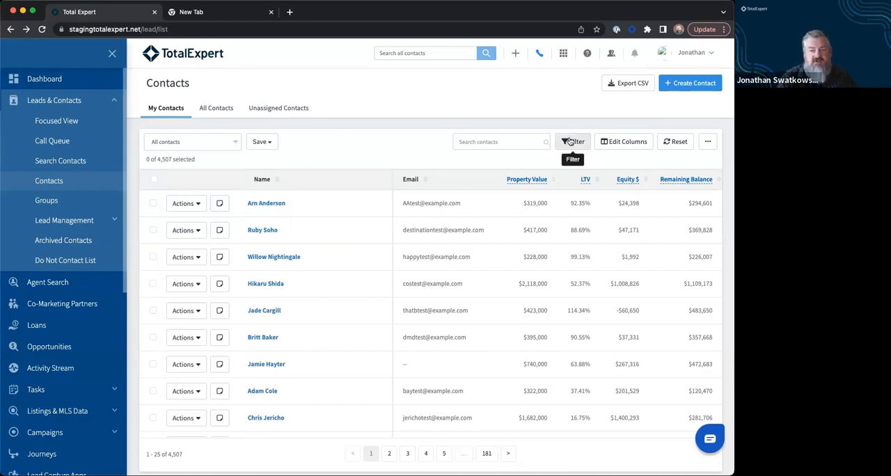
Step: Filter the contacts with an inclusion rule requiring Equity: LTV less than or equal to 50
click(568, 141)
click(542, 83)
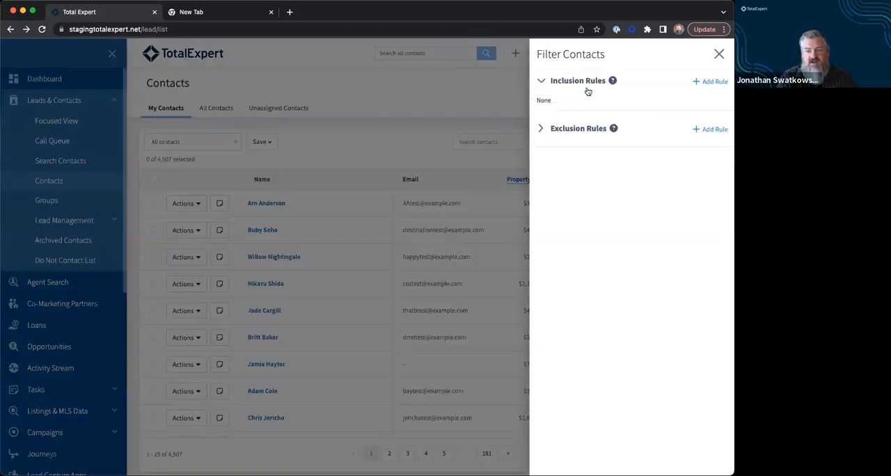
click(699, 81)
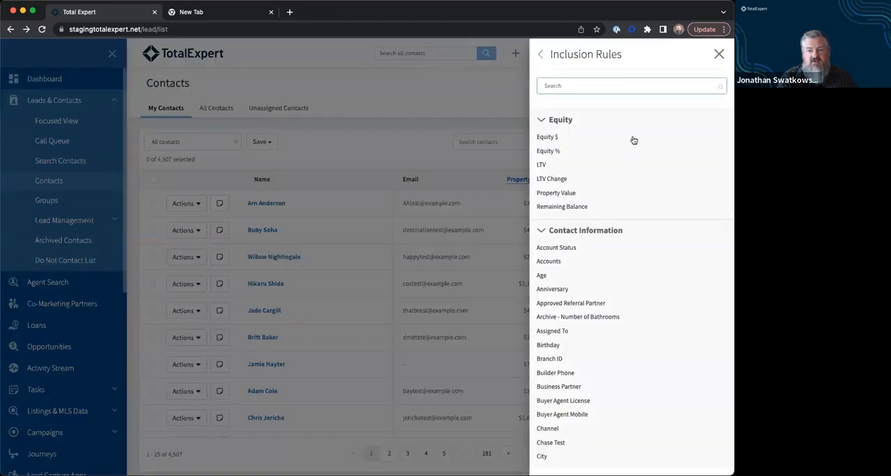
click(557, 166)
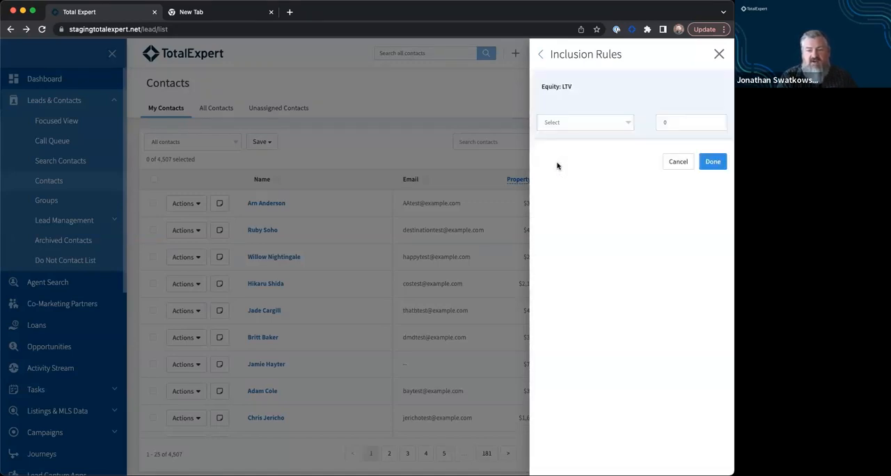
click(603, 125)
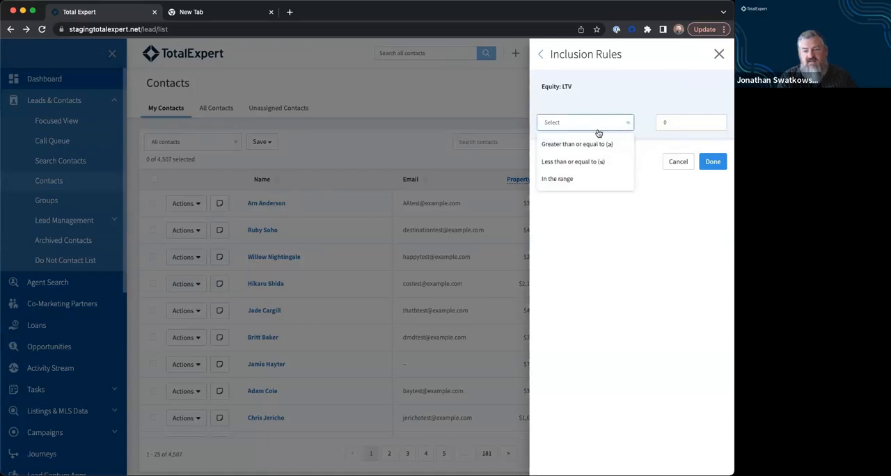
click(591, 161)
click(675, 124)
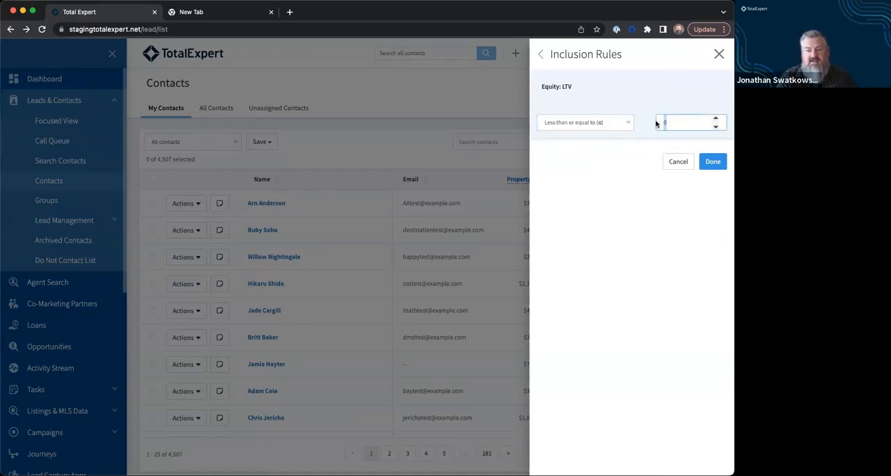
text(50)
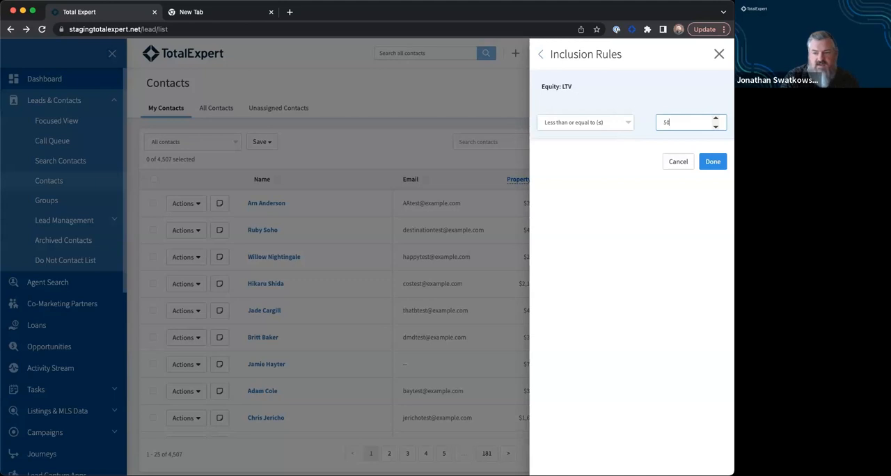
click(712, 162)
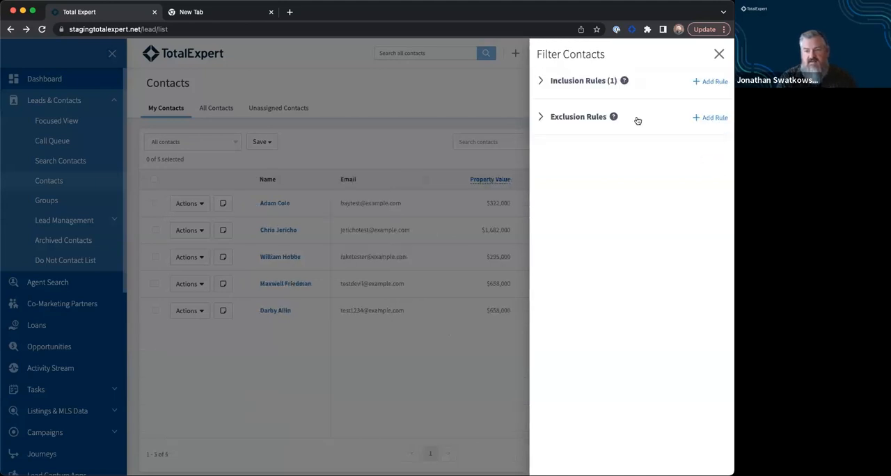
Step: Add a second inclusion rule requiring contact Age greater than or equal to 62, and return to the filtered contacts
click(700, 83)
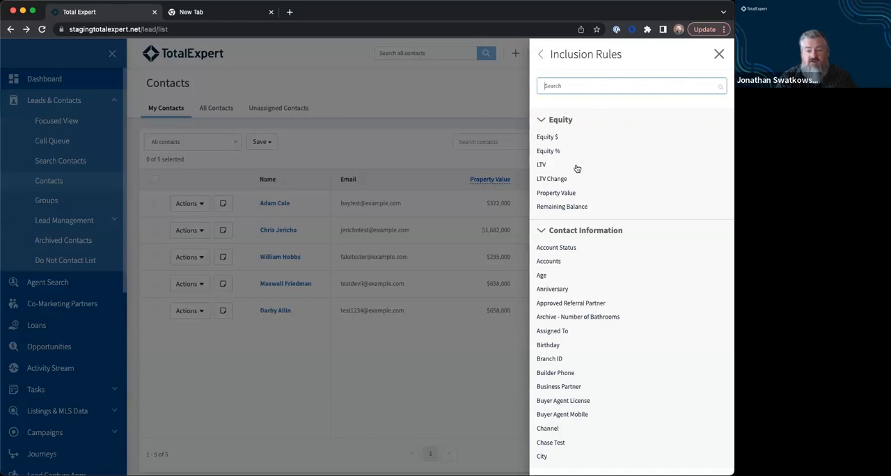
click(565, 276)
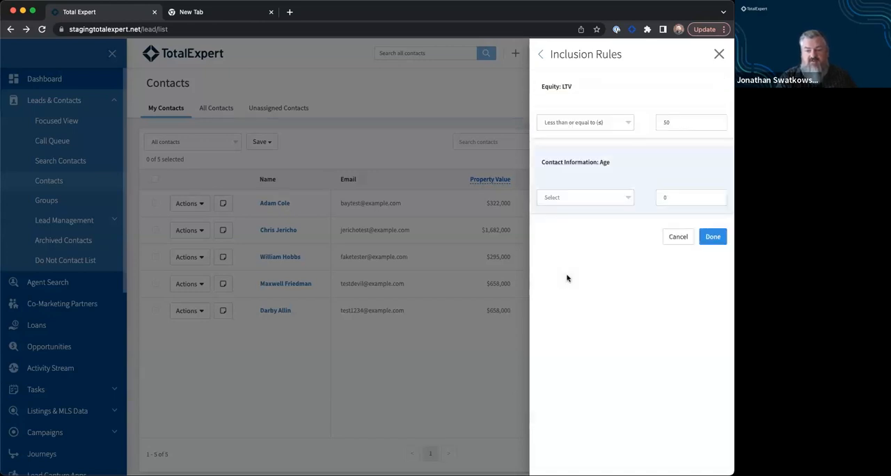
click(589, 198)
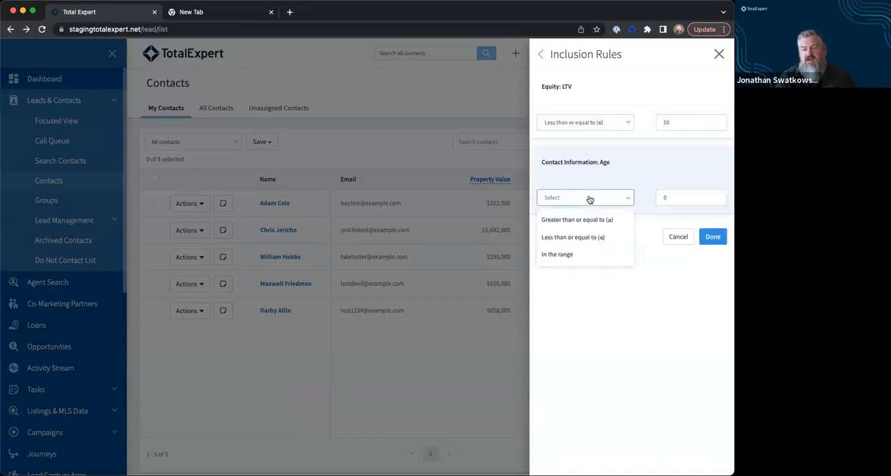
click(586, 215)
drag(676, 197, 650, 196)
text(65)
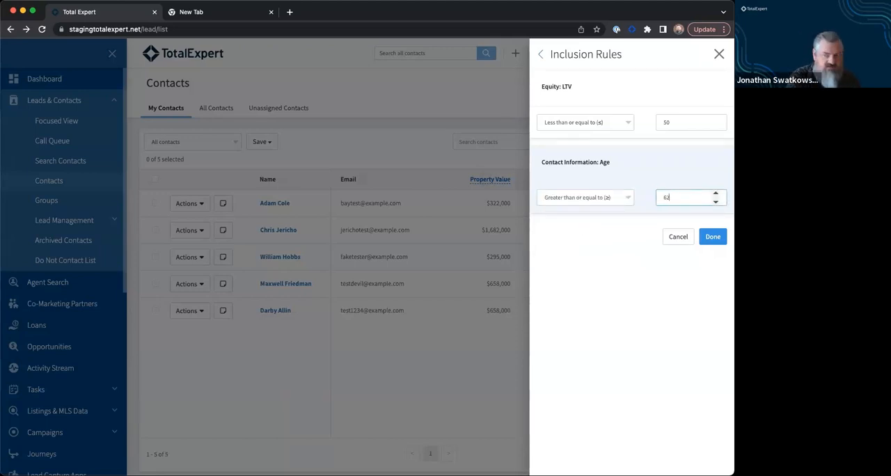
click(711, 236)
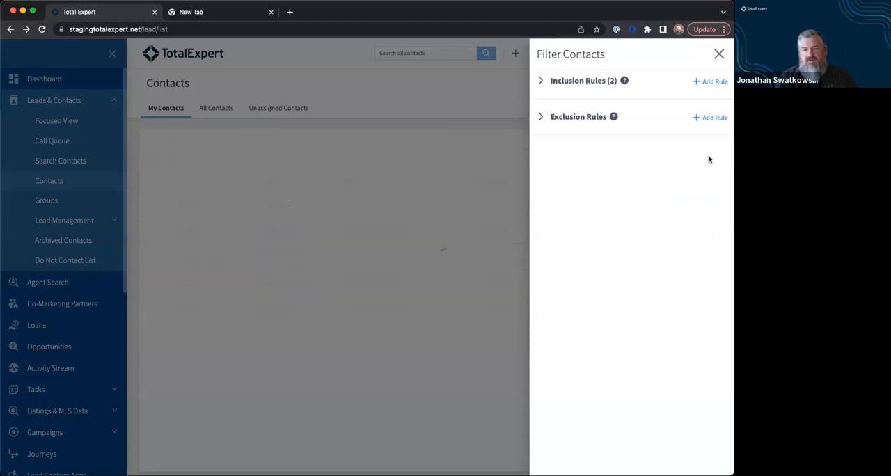
click(718, 56)
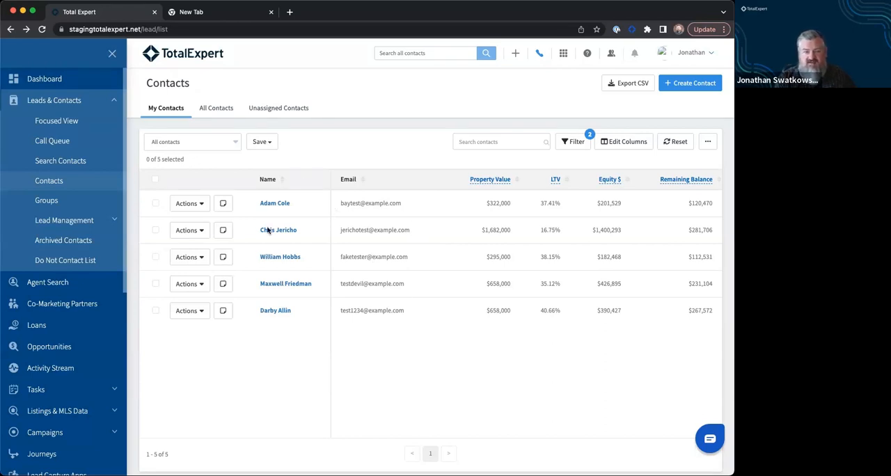
Step: Save the filtered contacts as a new list named Reverse Mortgage Candidates, and check the saved contact lists
click(264, 141)
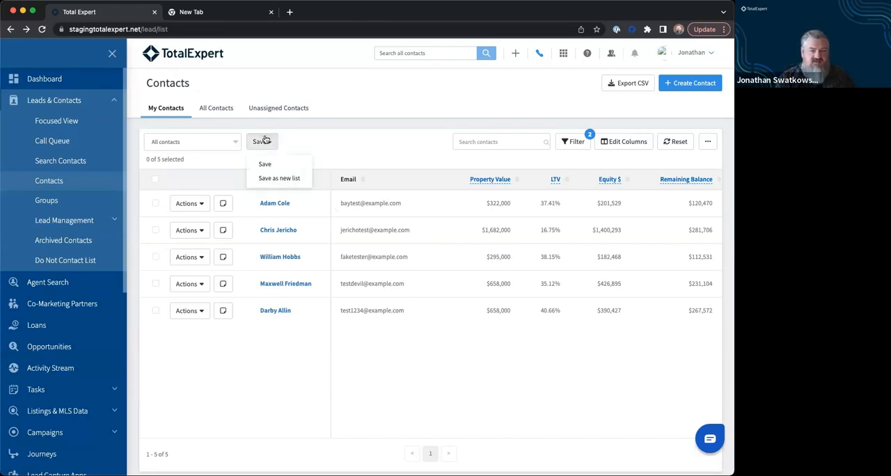
click(276, 177)
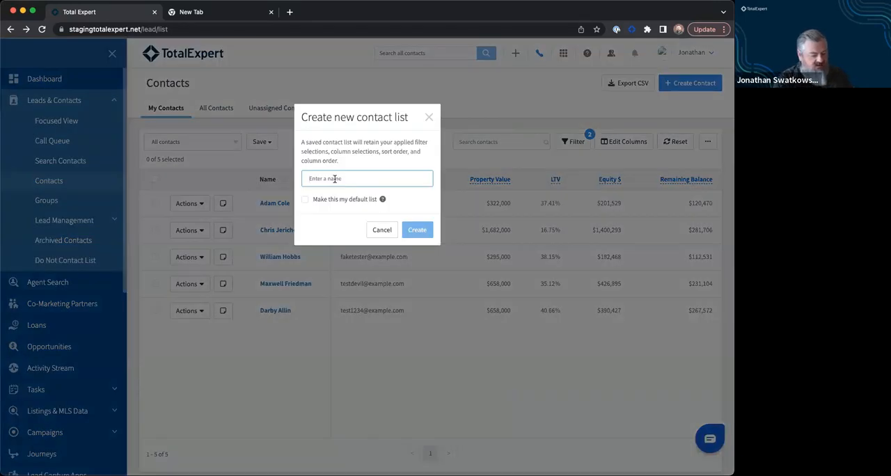
text(Reverse Mortgage Candidates)
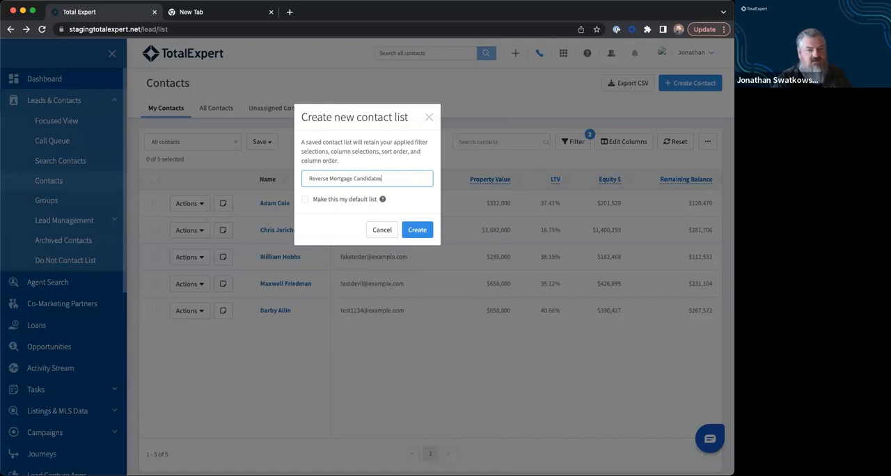
click(409, 231)
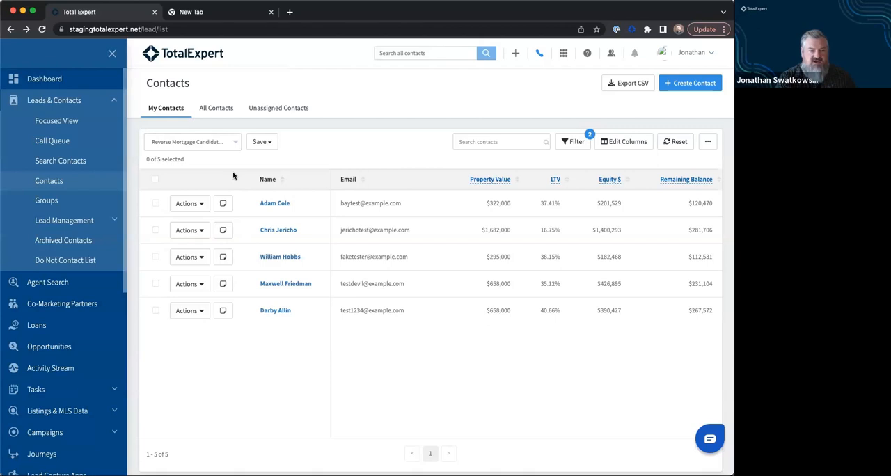
click(215, 144)
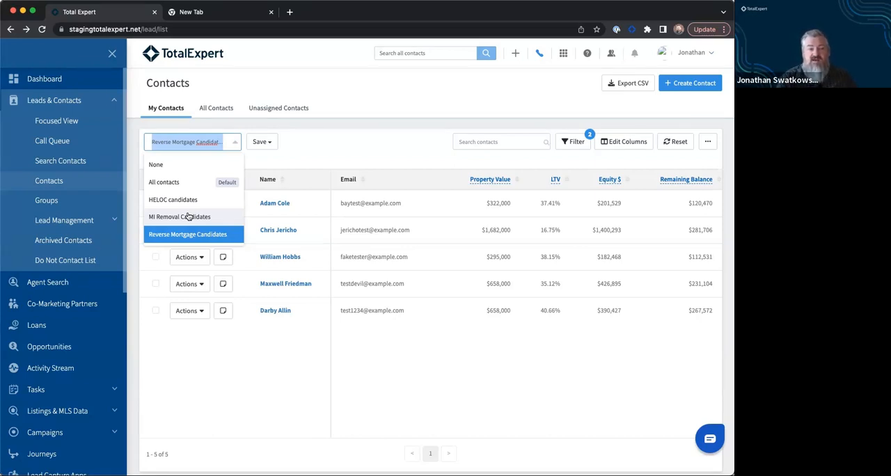
click(316, 160)
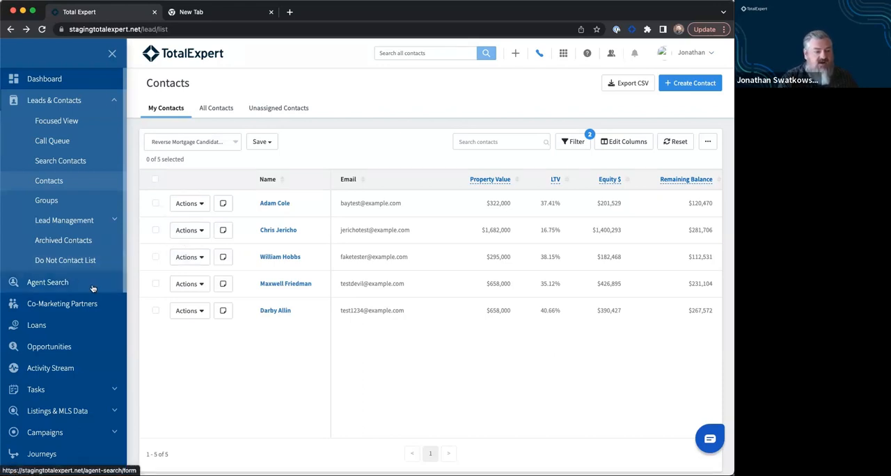
Step: Open the Reverse Mortgage Campaign draft from the Campaign Builder
scroll(83, 292, down, 3)
click(78, 356)
scroll(78, 357, down, 6)
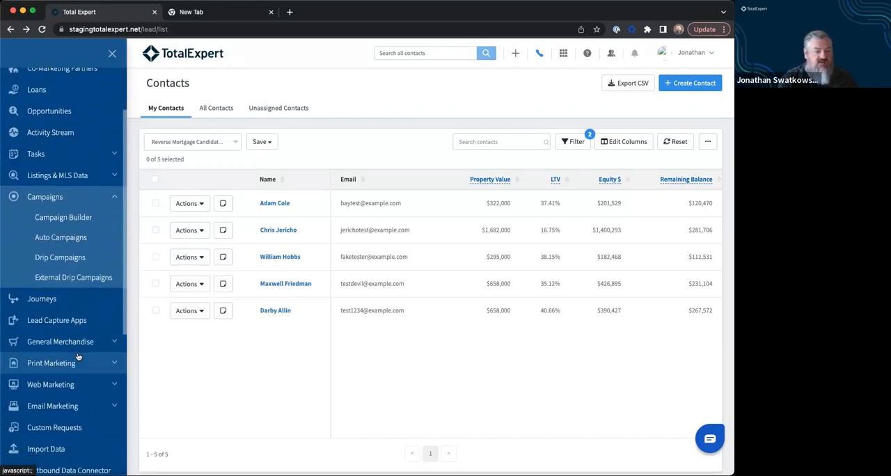
click(70, 220)
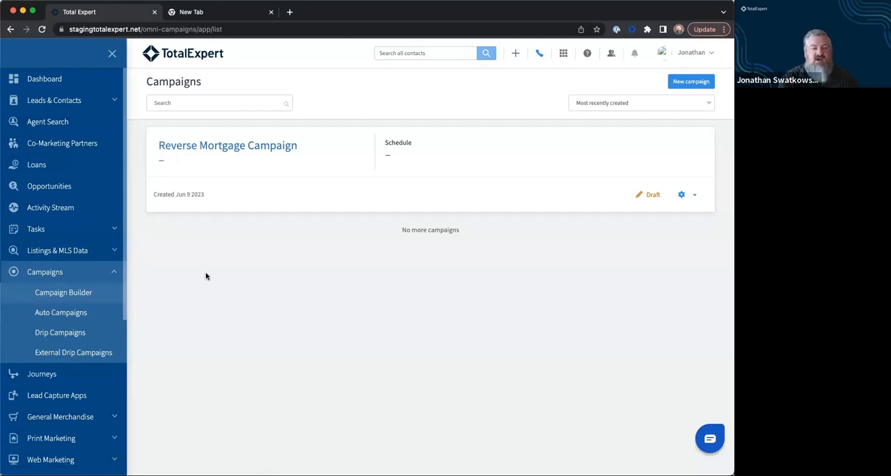
click(224, 148)
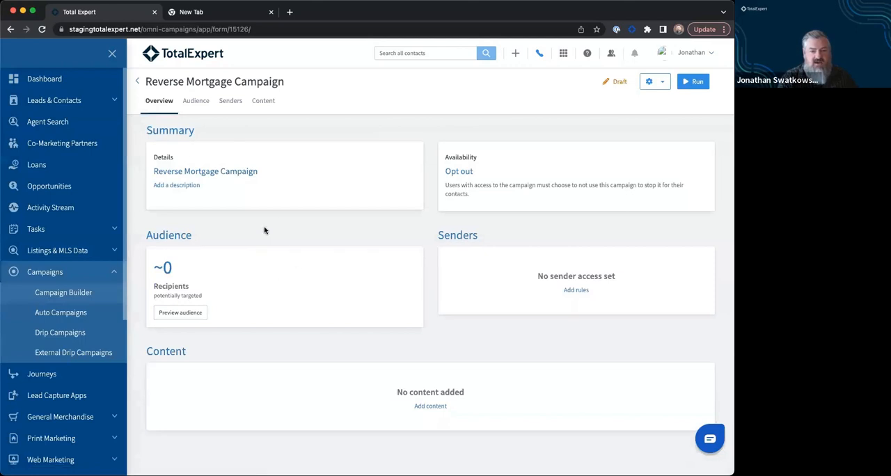
Step: Review the campaign's audience rules and the fields offered for new inclusion rules, without adding one
click(197, 104)
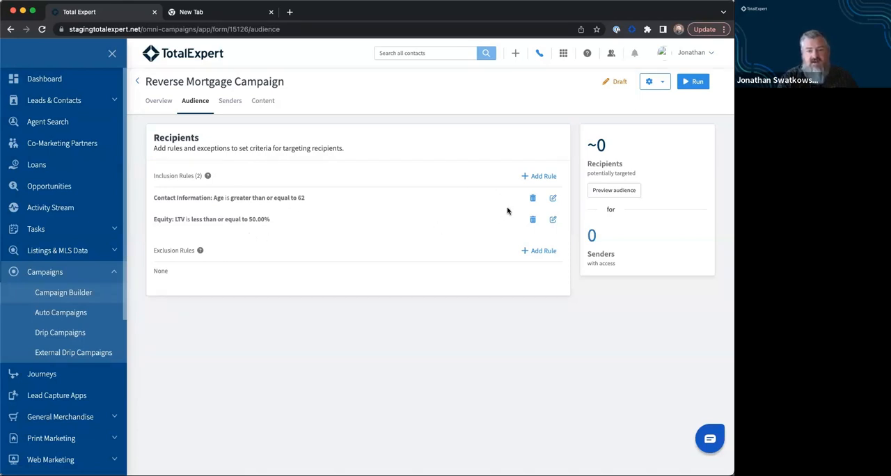
click(527, 177)
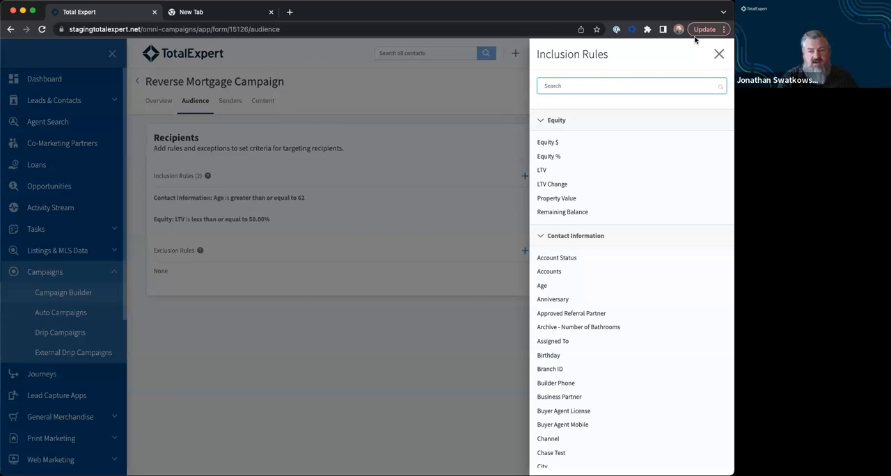
click(719, 53)
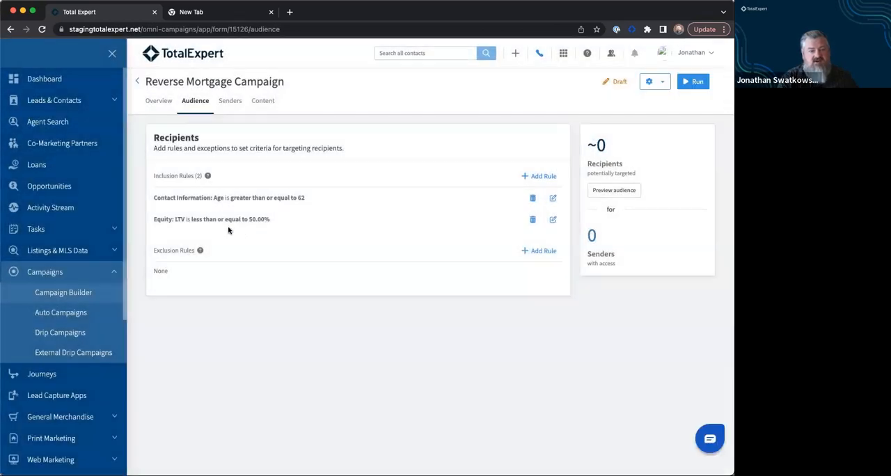